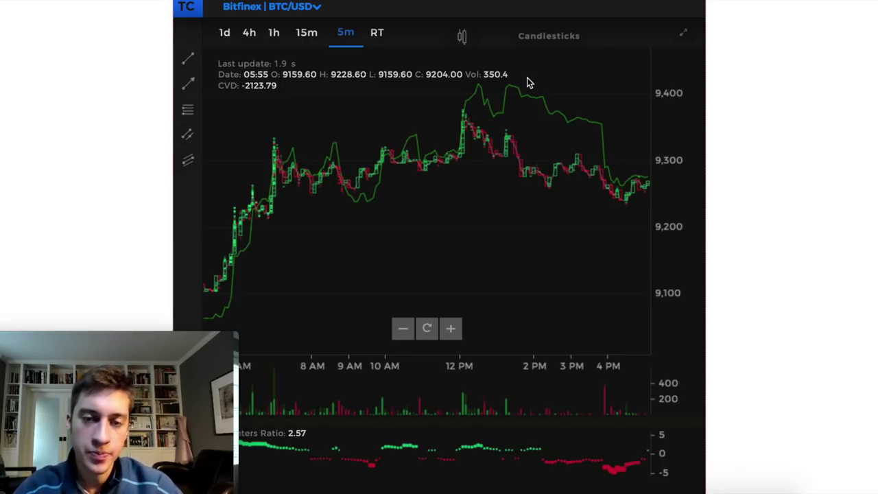
- Compare the 5-minute Bitfinex BTC/USD chart with CVD against the Wyckoff distribution schematic in the slides
mouse_move(273, 437)
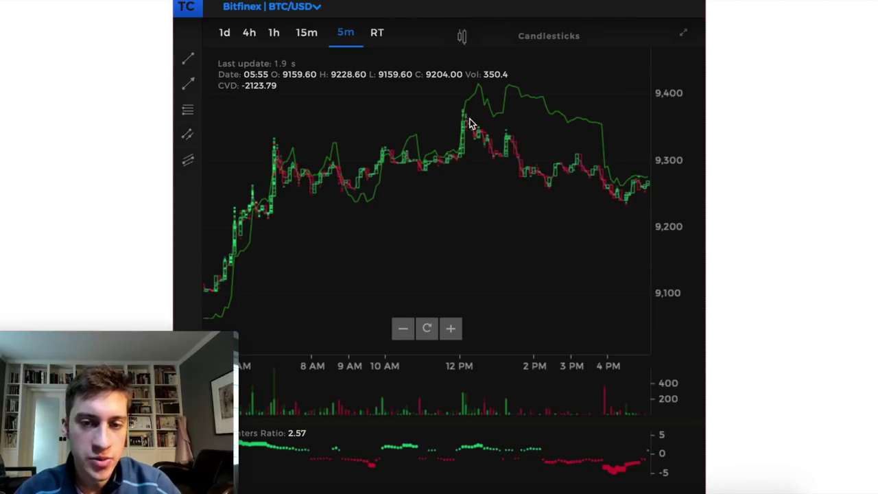
key("ctrl+Tab")
key("ctrl+Tab")
key("ctrl+shift+Tab")
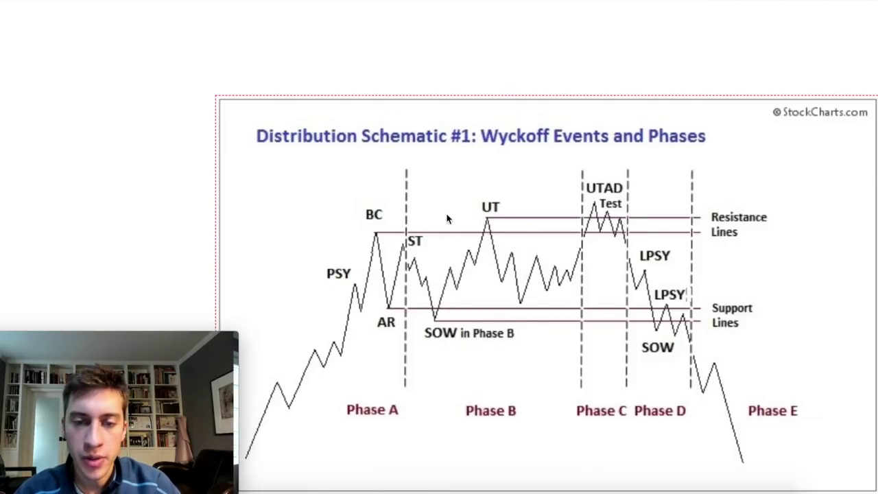
key("ctrl+shift+Tab")
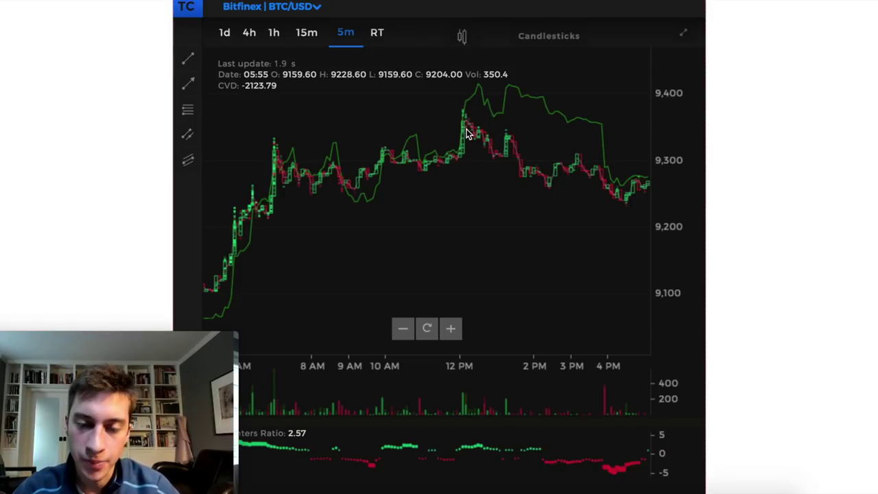
mouse_move(431, 430)
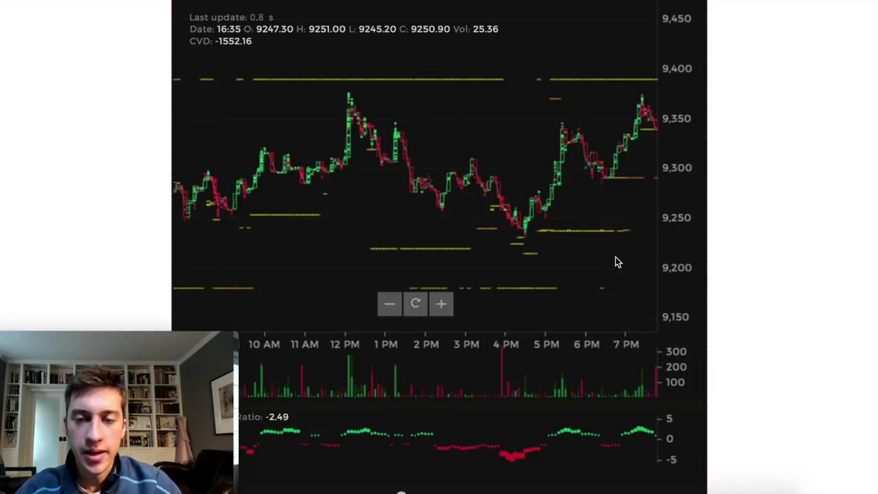
- Review the BTC/USD CVD chart and the Wyckoff accumulation schematic, ending on the bias indicators slide
key("ctrl+Tab")
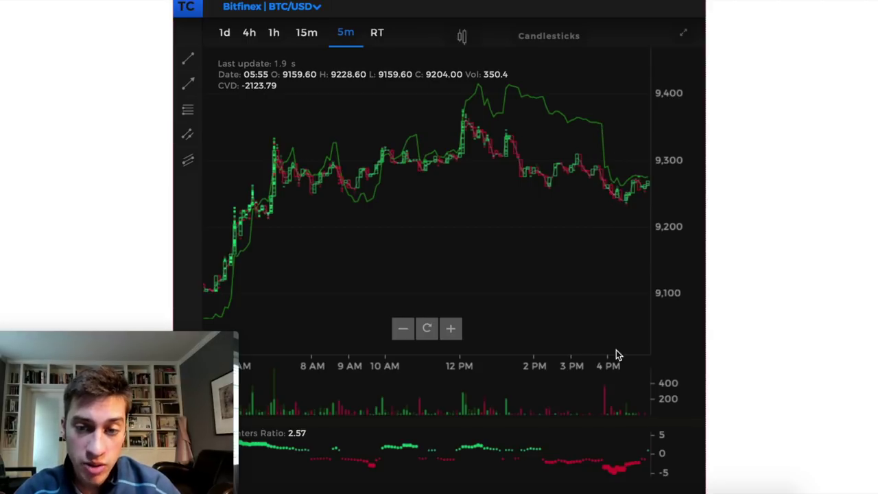
mouse_move(613, 472)
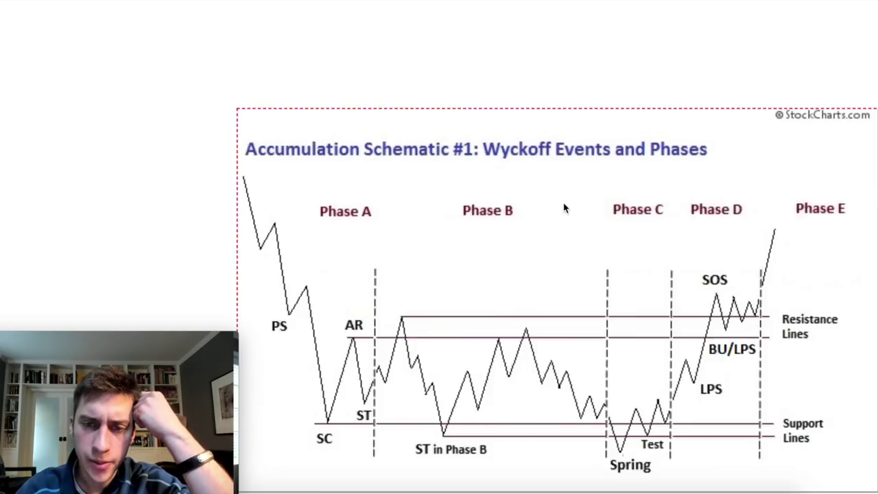
key("Right")
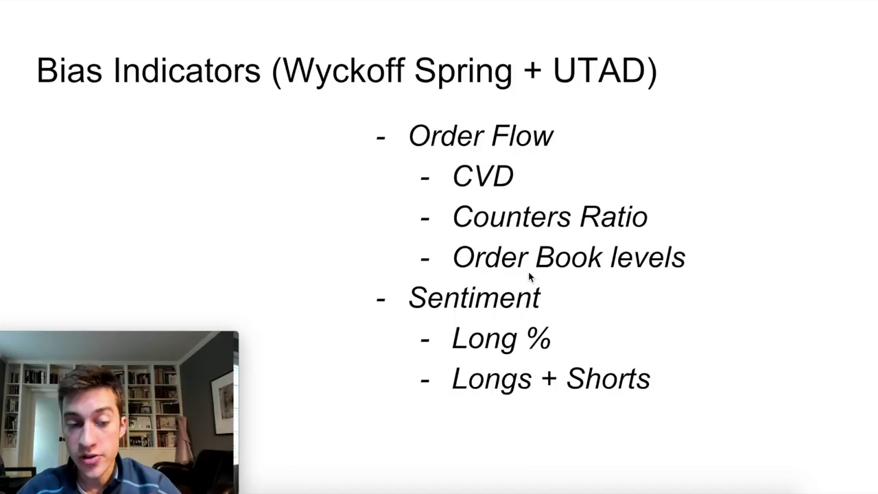
- Go back through the slides to the BTC/USD chart showing the order book levels and counters ratio
key("Left")
key("Left")
key("Left")
key("Left")
key("Left")
key("Left")
key("Left")
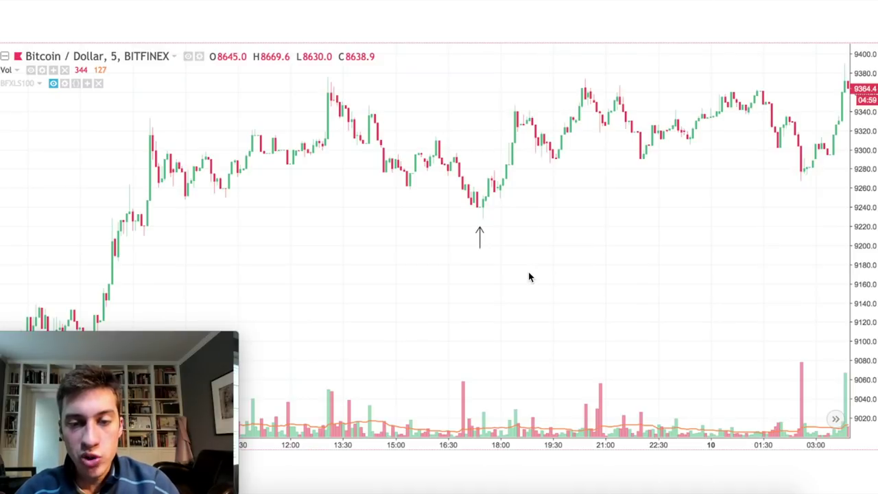
key("Left")
key("Left")
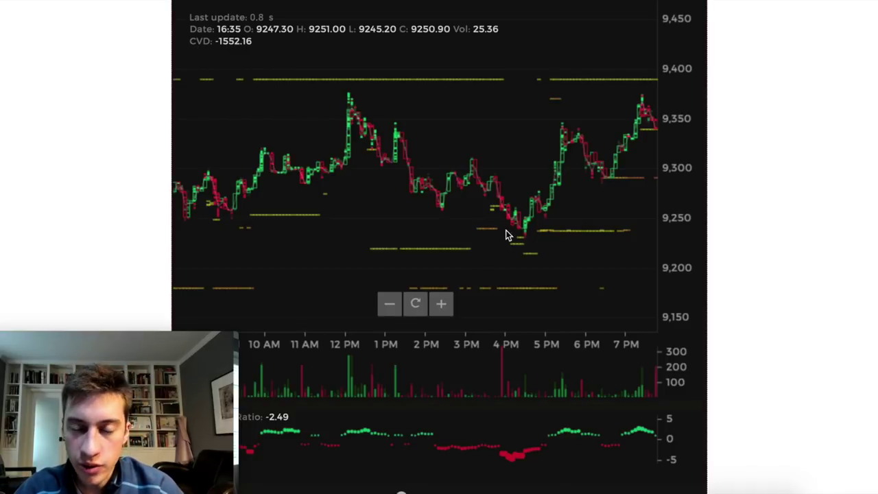
- Revisit the Wyckoff distribution and accumulation schematics, and switch to the live 5-minute BTC/USD chart in TradingView
mouse_move(502, 458)
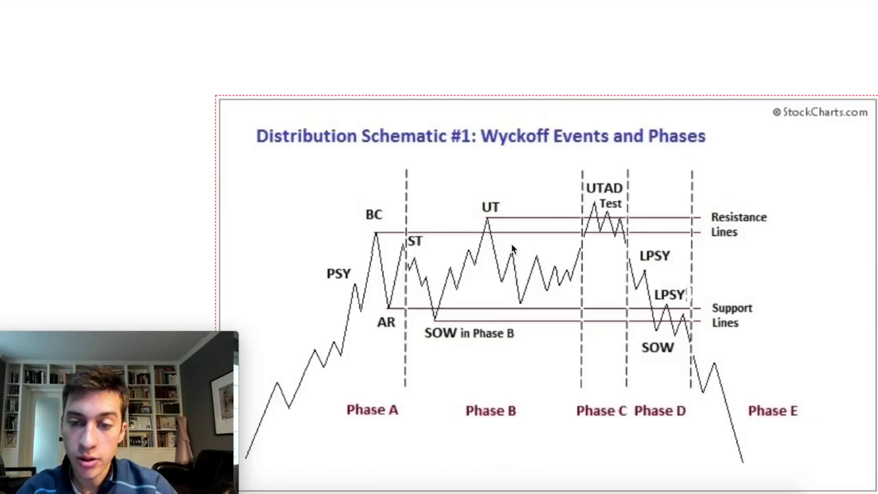
key("Right")
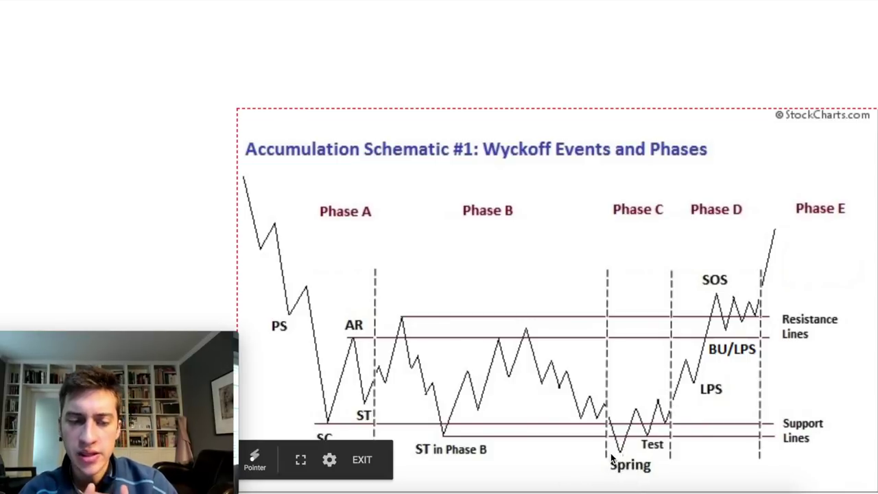
key("Left")
key("Right")
key("Right")
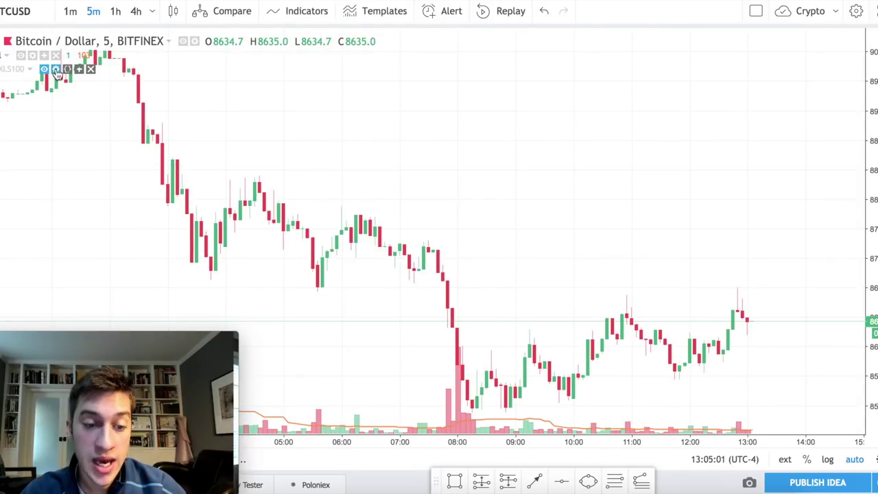
- Show the hidden BFXLS100 indicator over a wider time range of the 5-minute BTC/USD chart
scroll(58, 75, "down", 10)
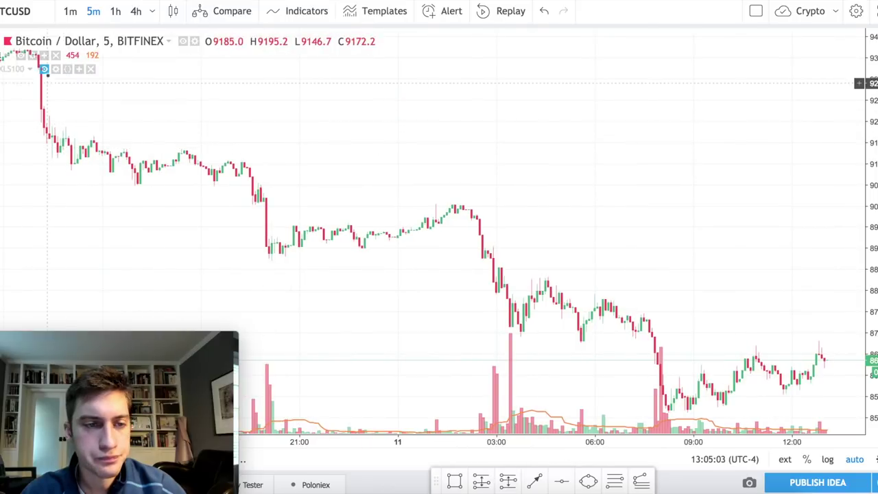
scroll(487, 188, "down", 2)
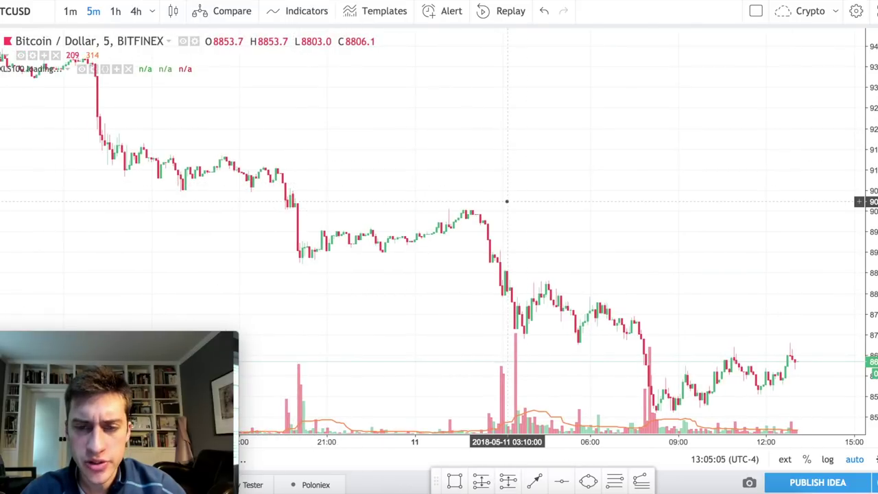
scroll(496, 200, "down", 1)
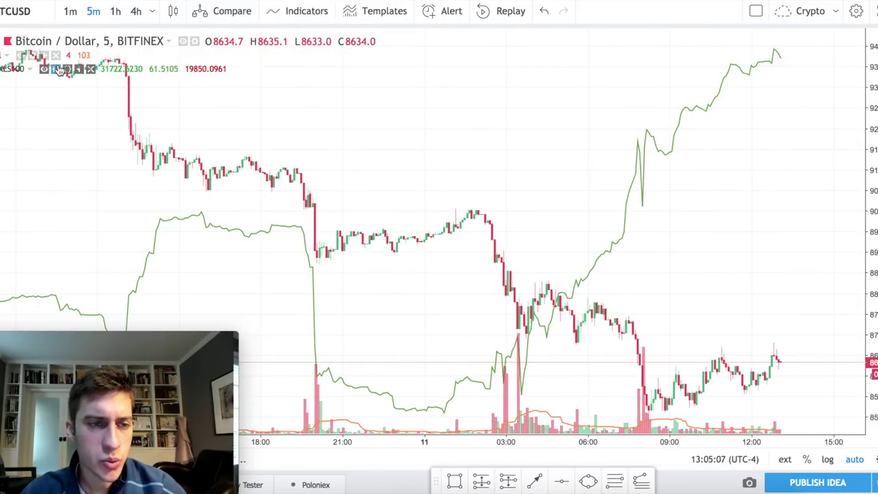
- Set the BFXLS100 indicator to display its first green plot and its red plot instead of the second green plot
left_click(56, 68)
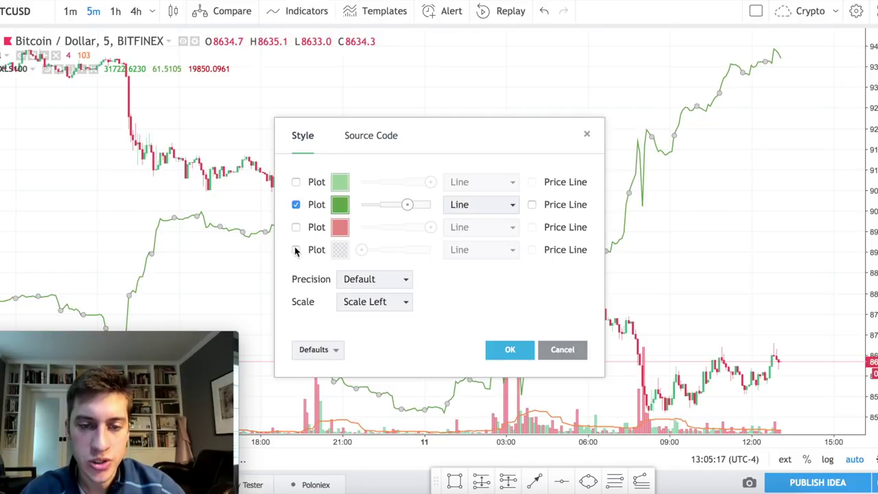
left_click(296, 205)
left_click(296, 182)
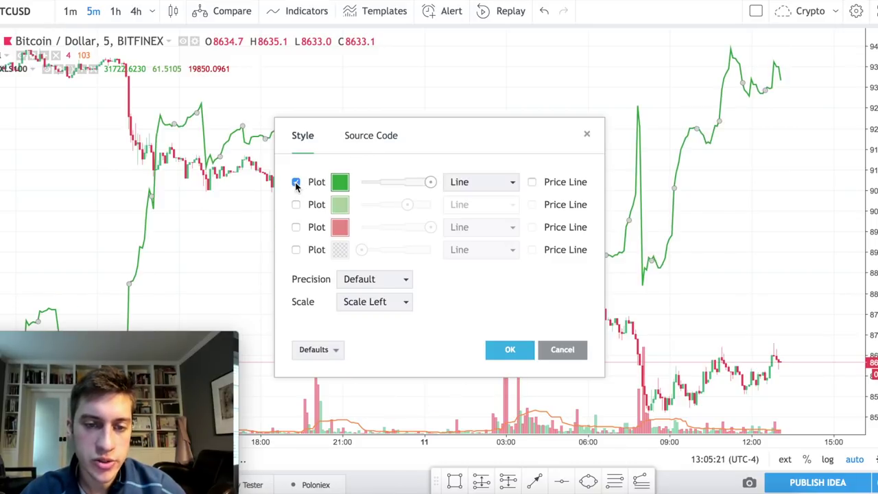
left_click(295, 227)
left_click(510, 349)
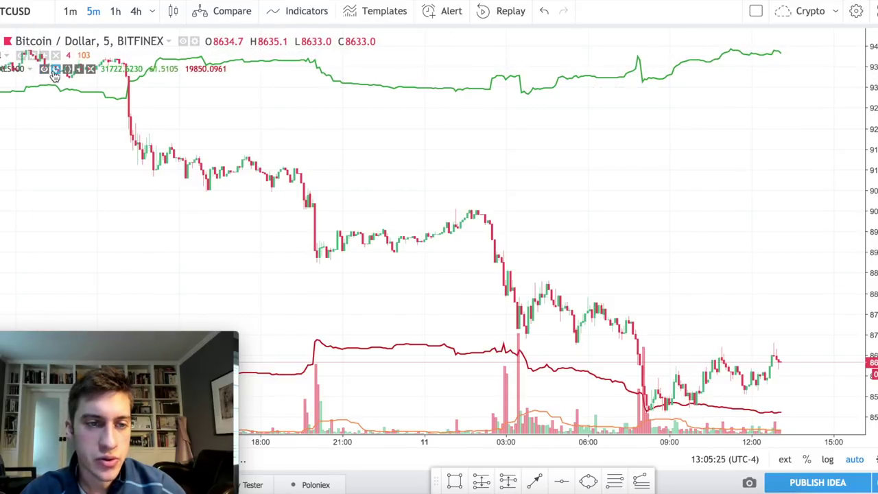
- Turn off the first green and red plots of the BFXLS100 indicator and display only the second green plot
left_click(53, 69)
left_click(295, 181)
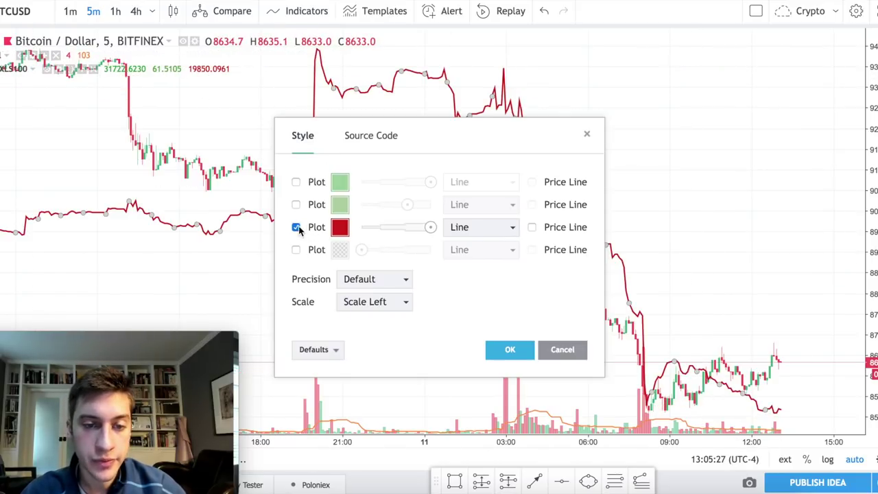
left_click(295, 227)
left_click(296, 204)
left_click(500, 349)
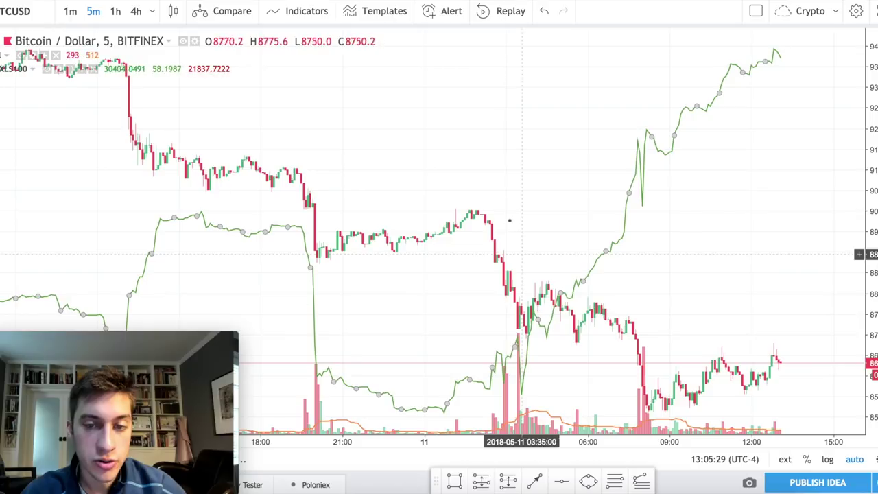
- Examine the BFXLS100 line against the latest price moves and hide the indicator
scroll(512, 217, "up", 2)
scroll(512, 218, "up", 1)
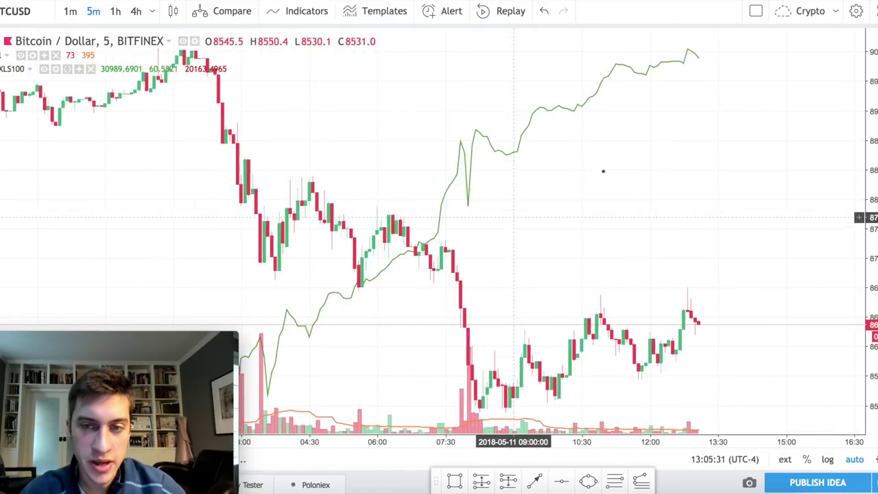
left_click(44, 69)
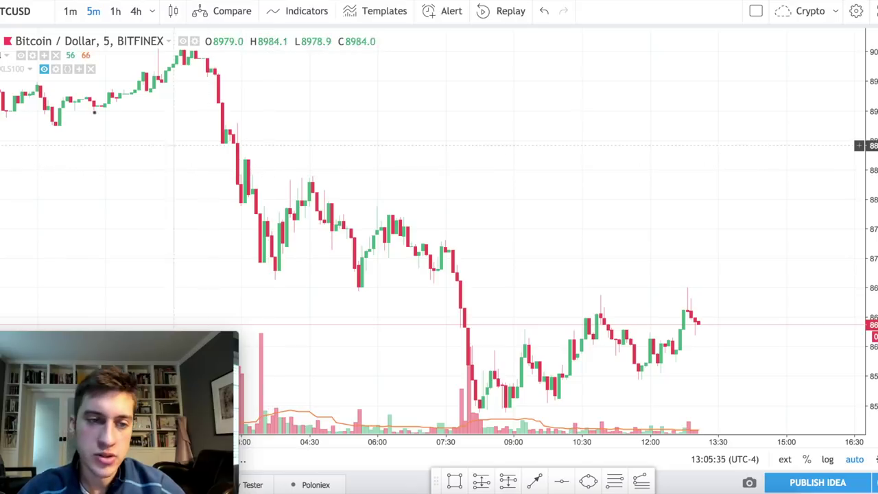
- Show the BFXLS100 indicator once more over a longer stretch of price and hide it again
left_click_drag(298, 211, 293, 211)
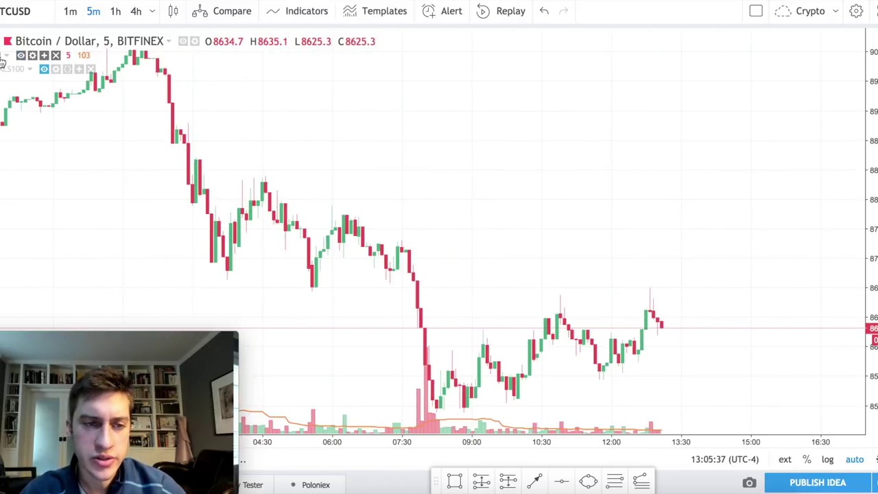
left_click(44, 68)
scroll(127, 218, "down", 2)
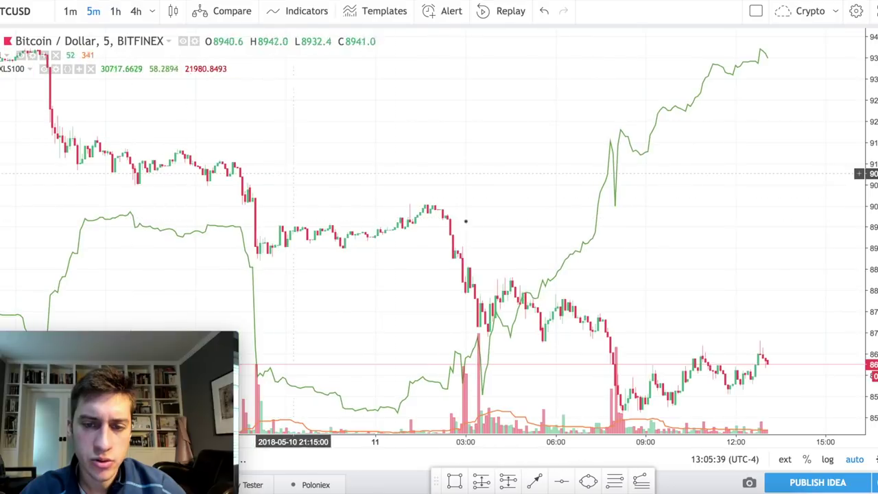
left_click(44, 70)
scroll(407, 172, "up", 4)
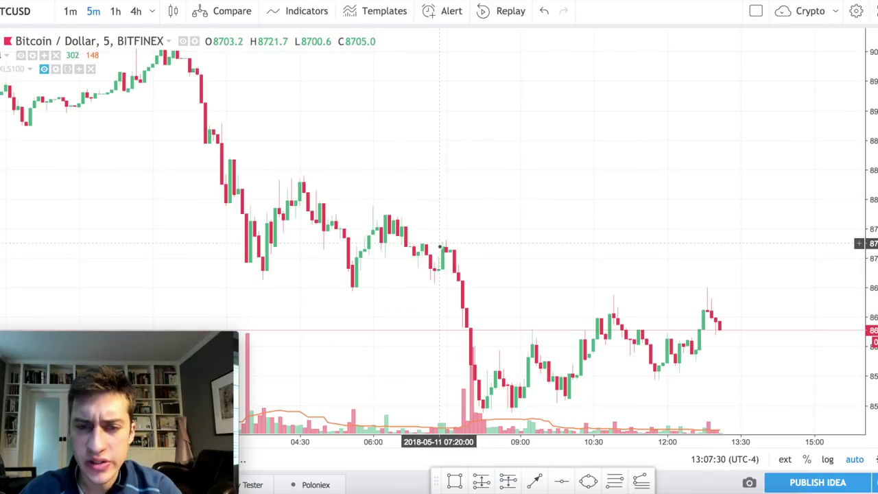
- Examine the Bitcoin price swings and trading ranges between 7 and 10 May on the 5-minute chart
scroll(439, 246, "down", 2)
scroll(439, 246, "down", 8)
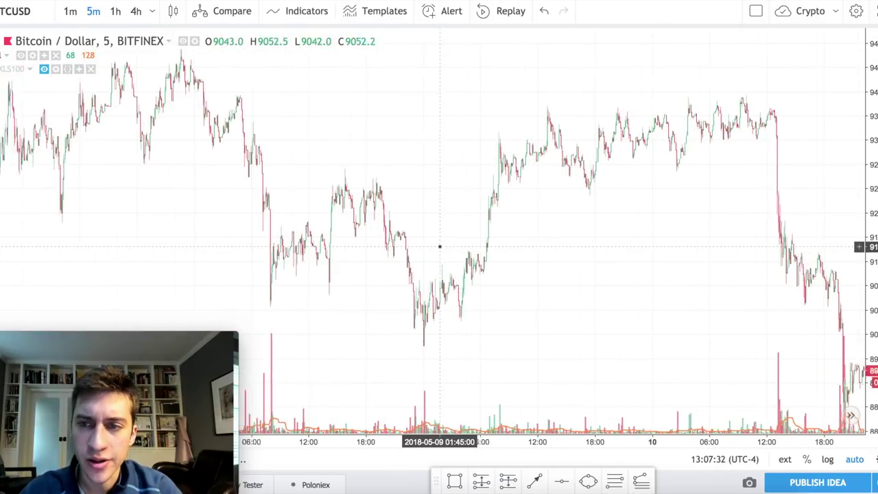
scroll(439, 245, "down", 2)
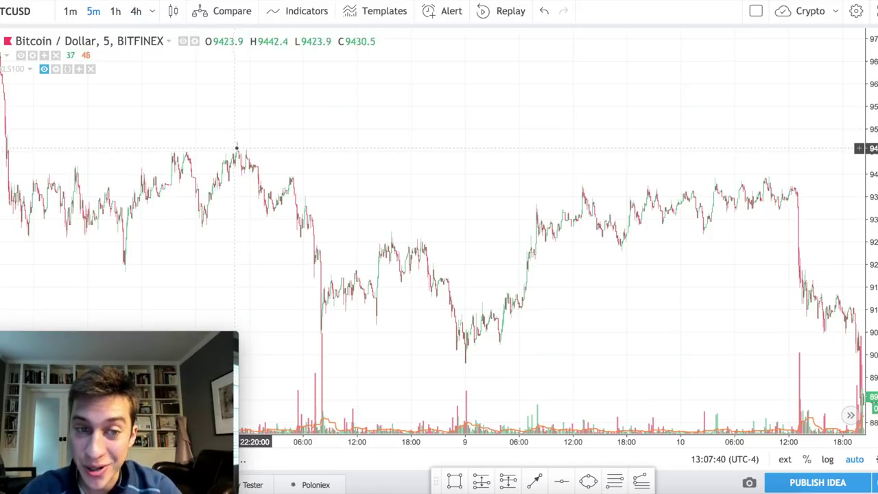
left_click_drag(235, 147, 287, 173)
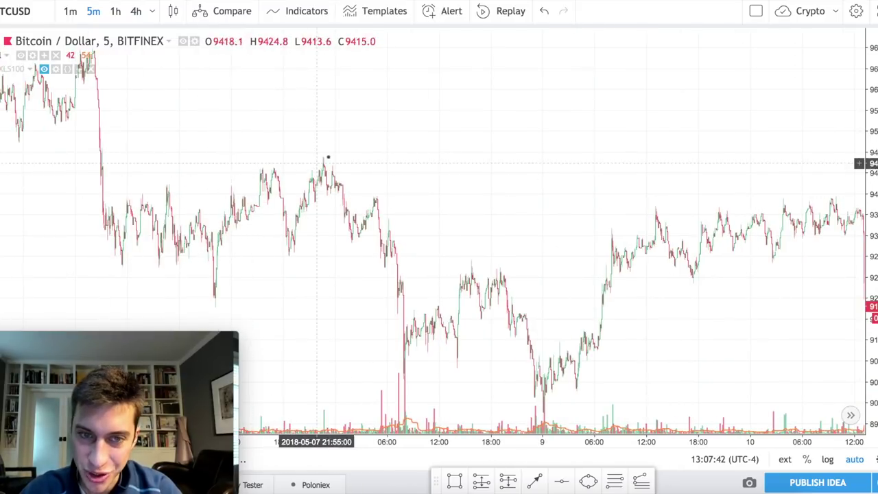
scroll(324, 162, "right", 3)
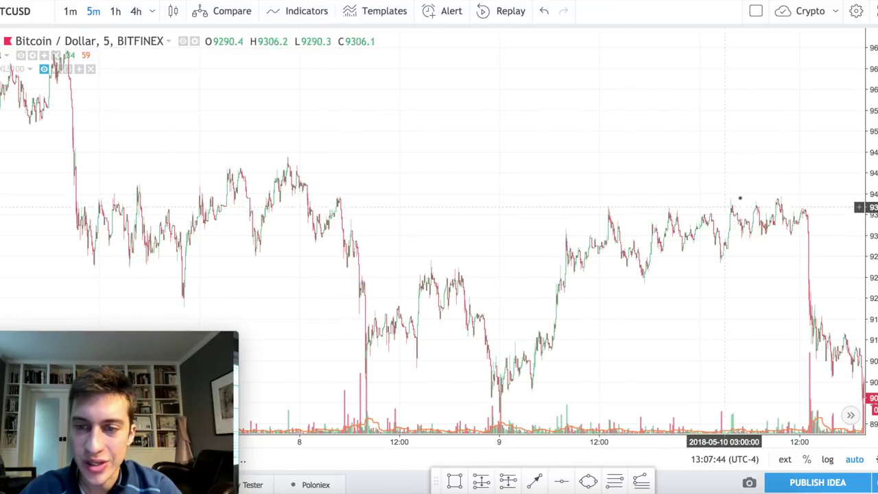
scroll(608, 252, "right", 1)
scroll(608, 252, "left", 2)
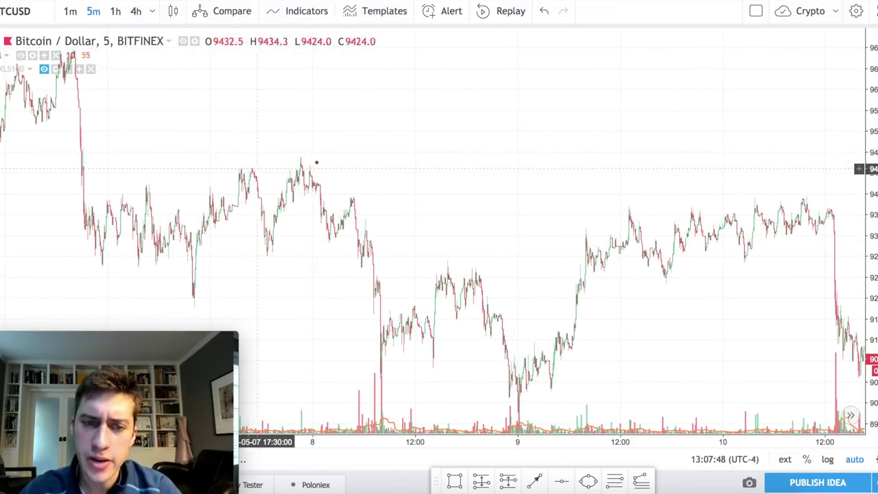
scroll(299, 161, "right", 2)
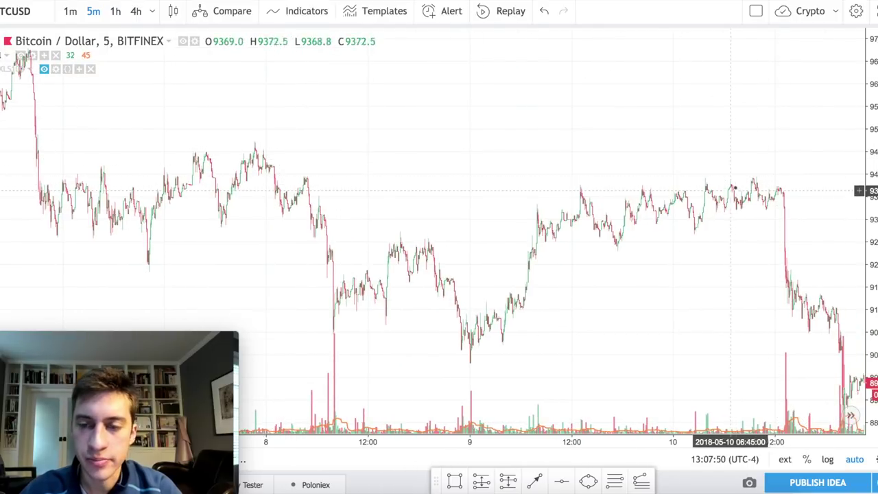
scroll(382, 166, "left", 5)
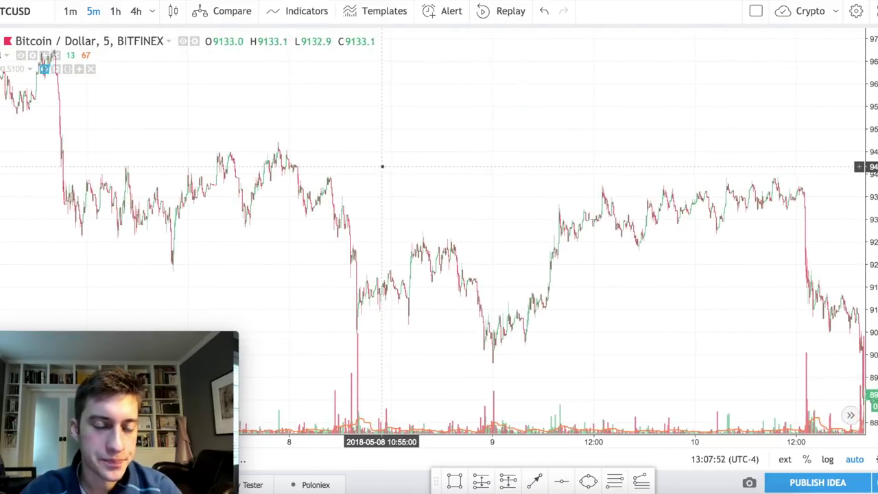
scroll(285, 254, "up", 5)
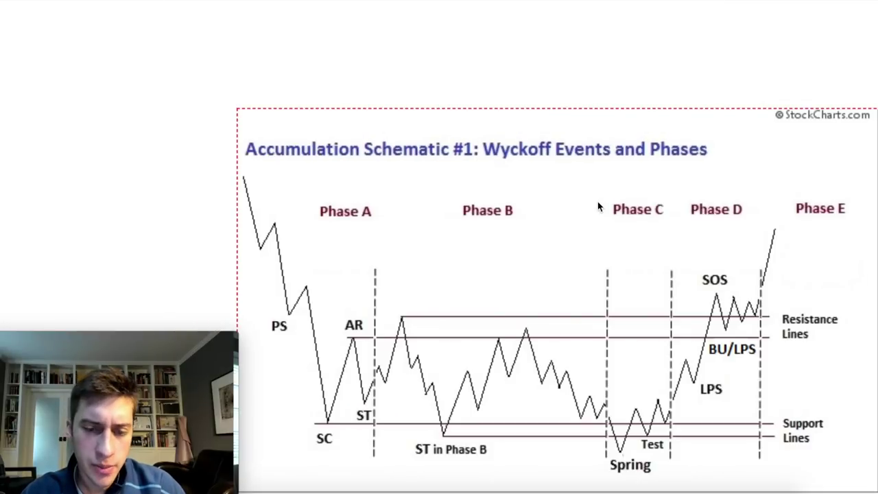
- Review the Wyckoff accumulation and distribution schematics, and switch back to the TradingView BTC/USD chart
key("Right")
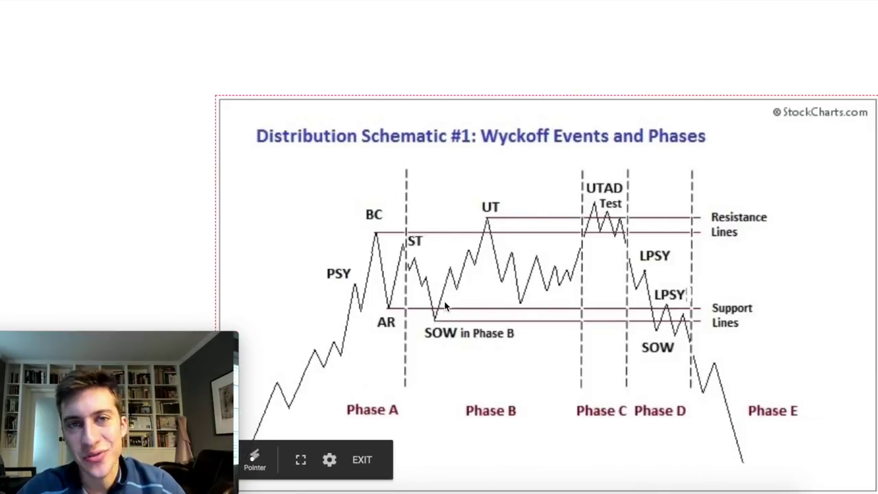
key("alt+Tab")
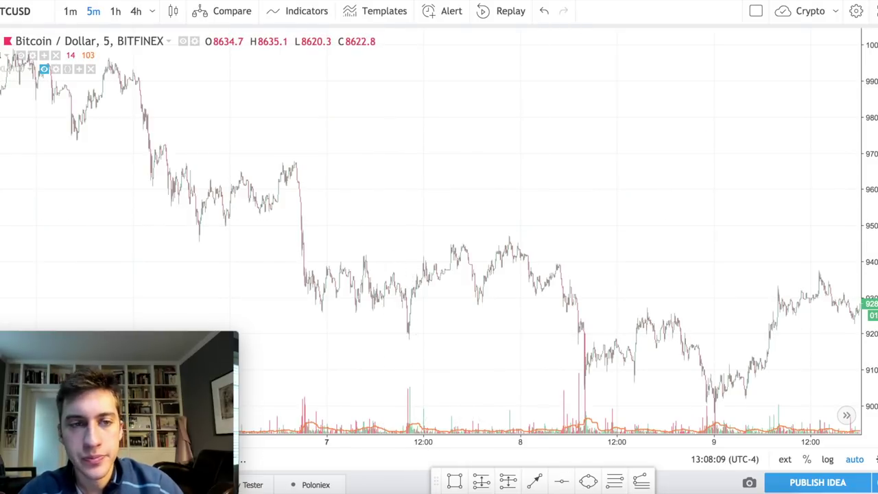
- Check the Wyckoff distribution schematic, and examine the Bitcoin trading range of 7 to 8 May on the 5-minute chart
key("alt+Tab")
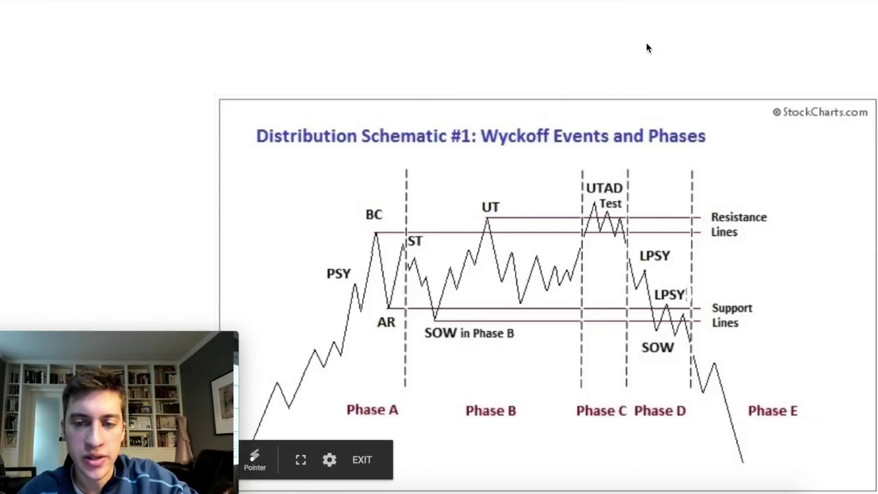
key("alt+Tab")
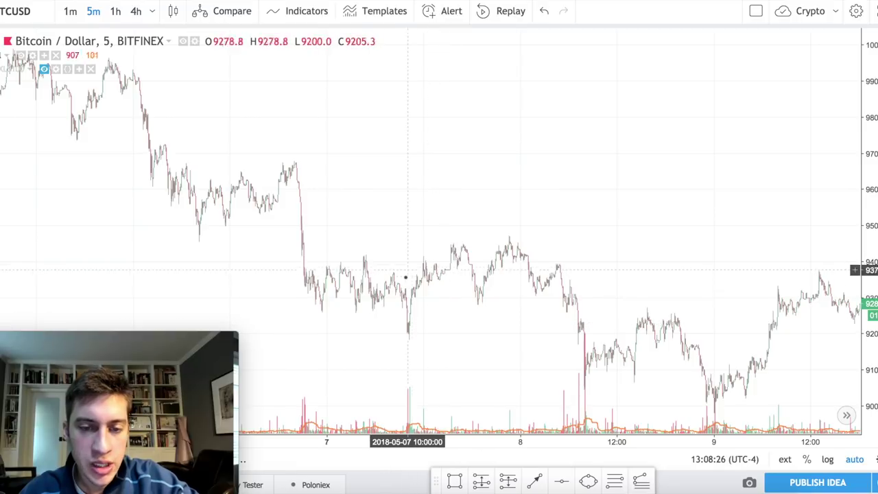
scroll(422, 275, "up", 5)
scroll(412, 278, "up", 4)
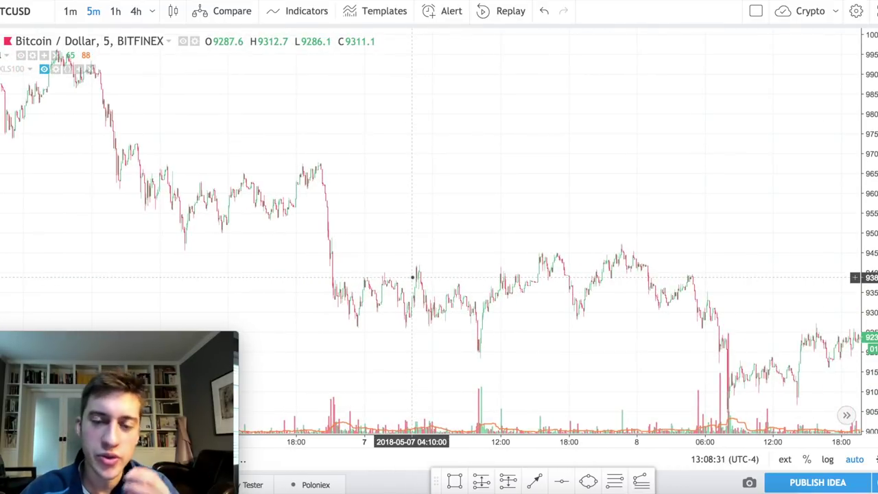
scroll(412, 278, "up", 2)
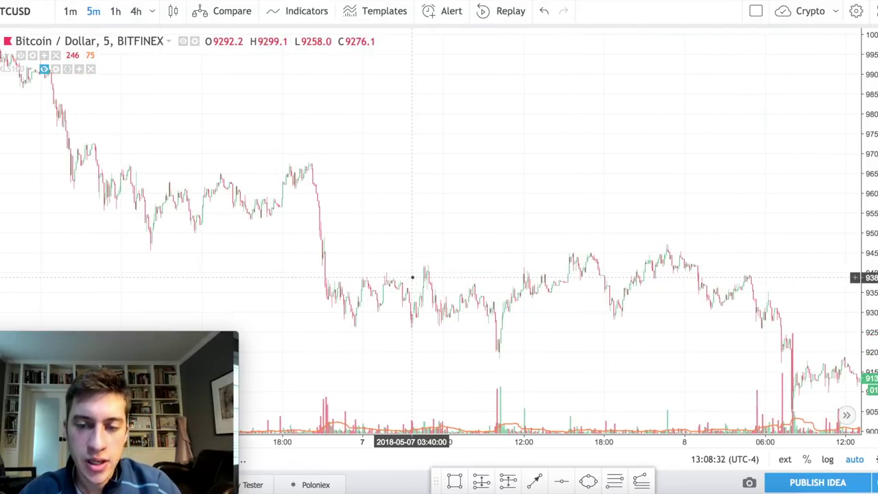
scroll(413, 277, "up", 2)
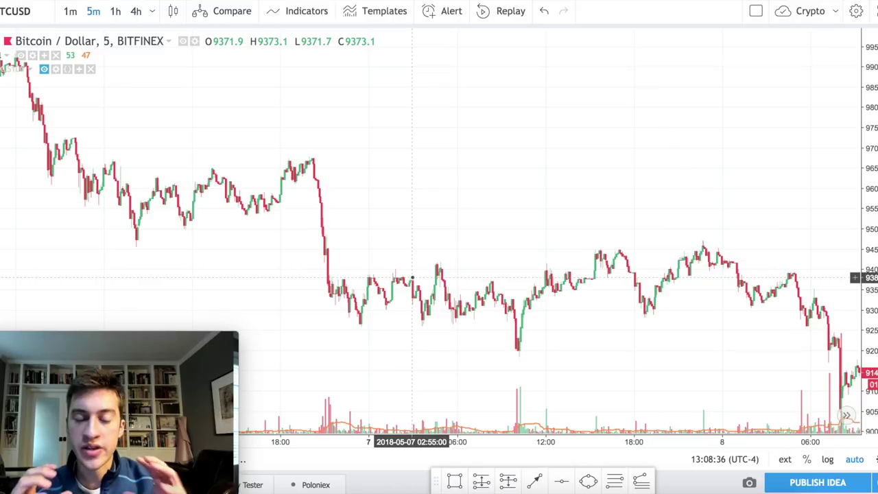
scroll(412, 278, "up", 3)
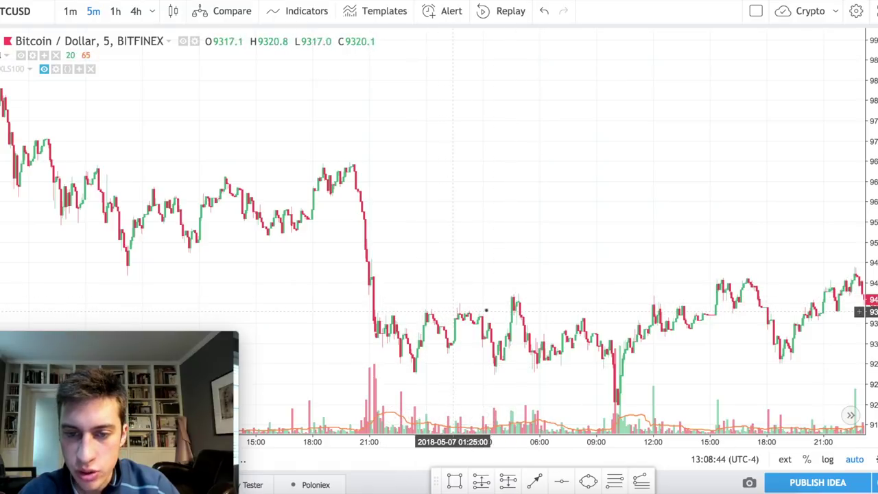
scroll(490, 311, "down", 3)
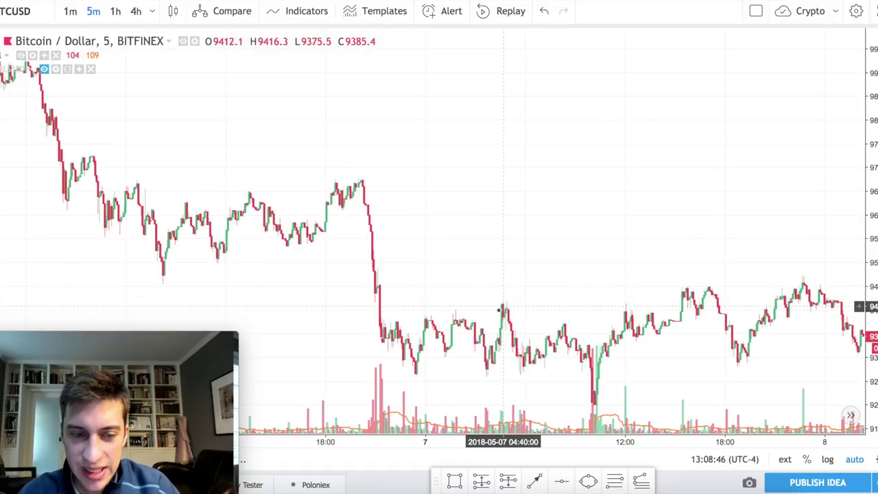
scroll(497, 310, "down", 1)
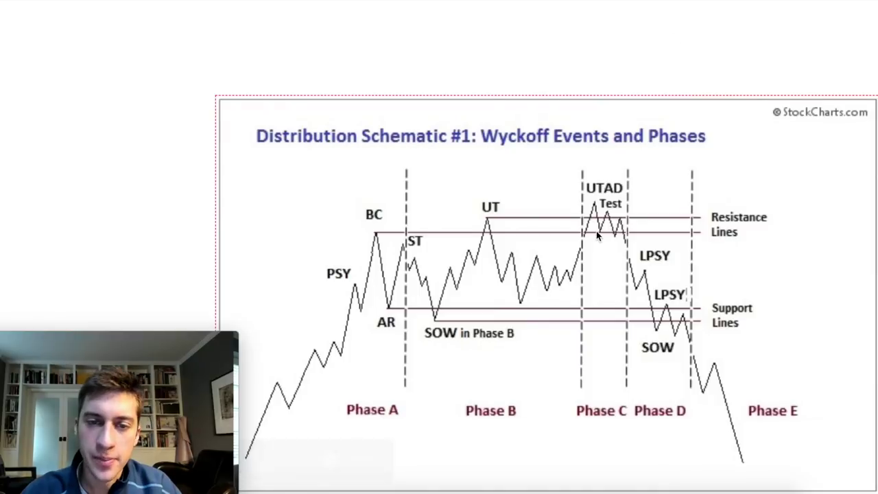
- Present the slides from the Wyckoff schematics through Elliott Wave Theory + Fibonaccis to the Bitcoin chart with Fibonacci retracement levels
left_click(597, 230)
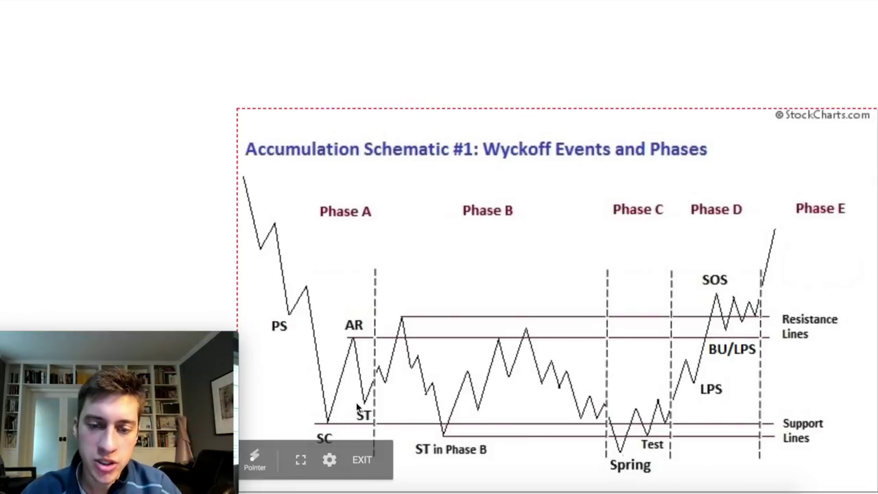
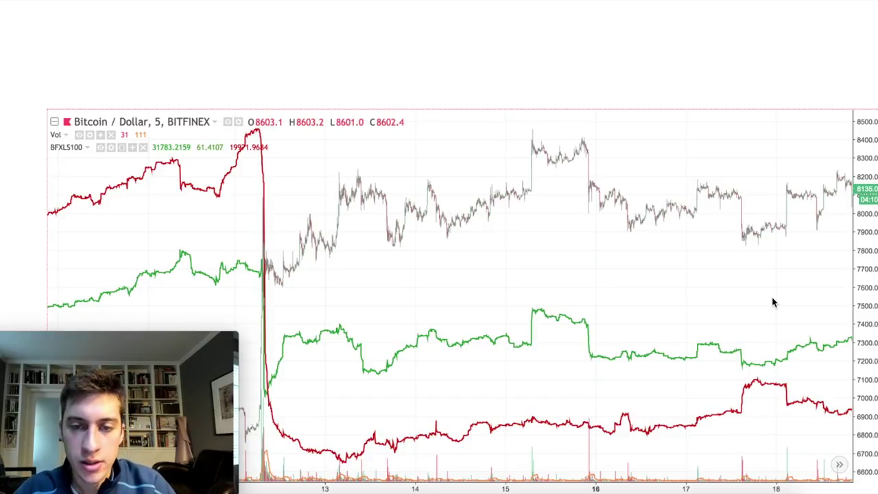
key("Right")
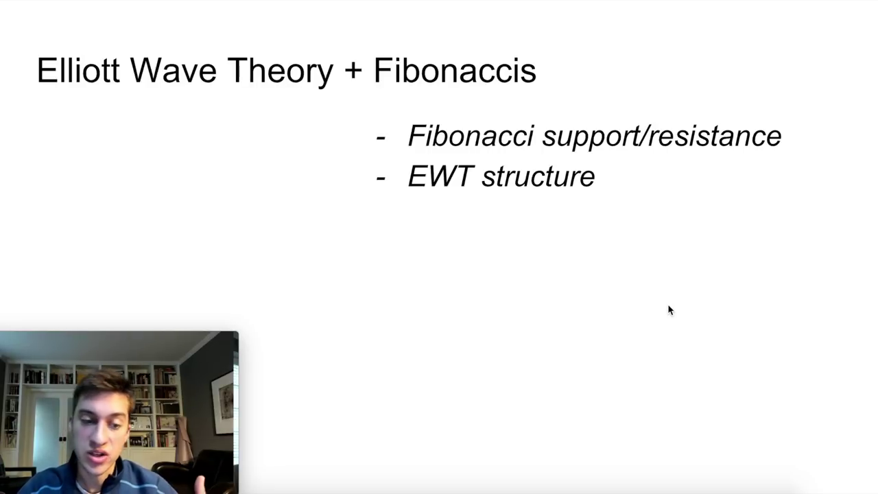
key("super+Tab")
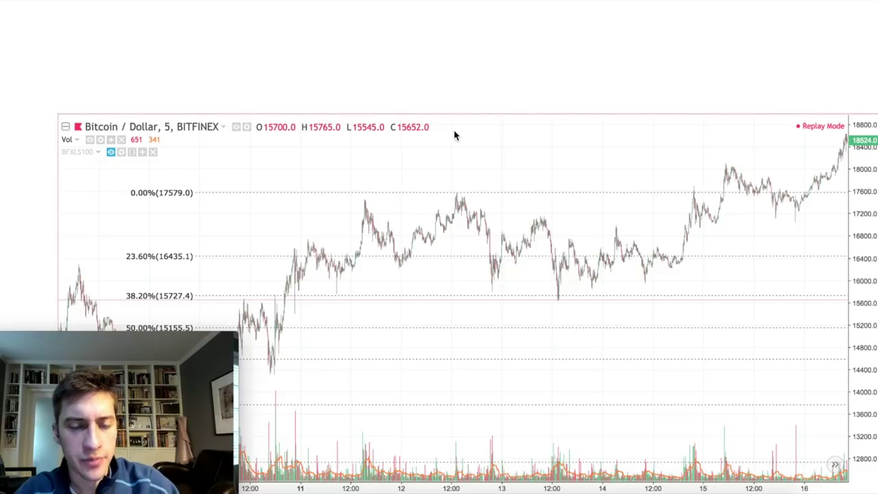
- Compare the Accumulation Schematic #1 slide with the slide showing the BFXLS100 line over the Bitcoin price
key("Right")
key("Right")
key("Right")
key("Right")
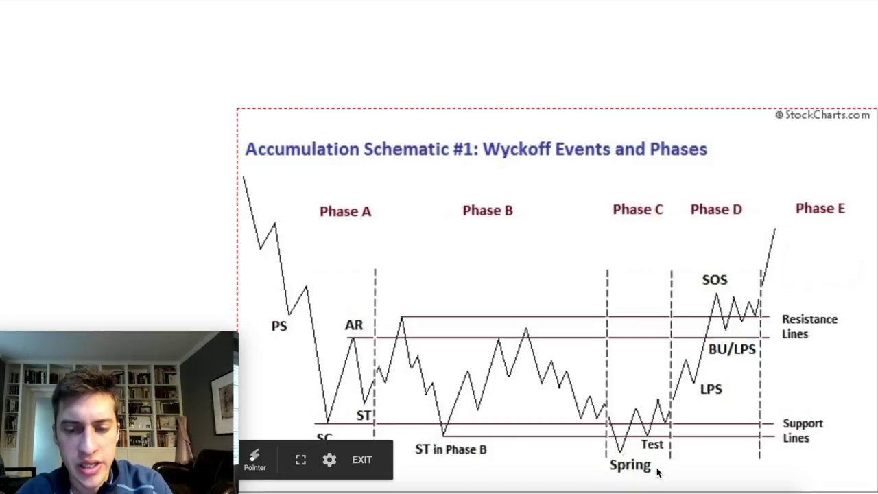
key("Right")
key("Right")
key("Right")
key("Right")
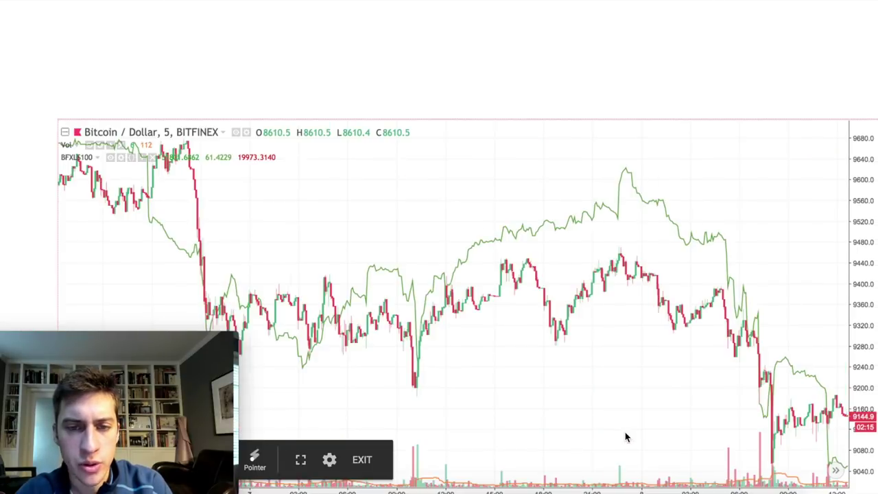
key("Right")
key("Right")
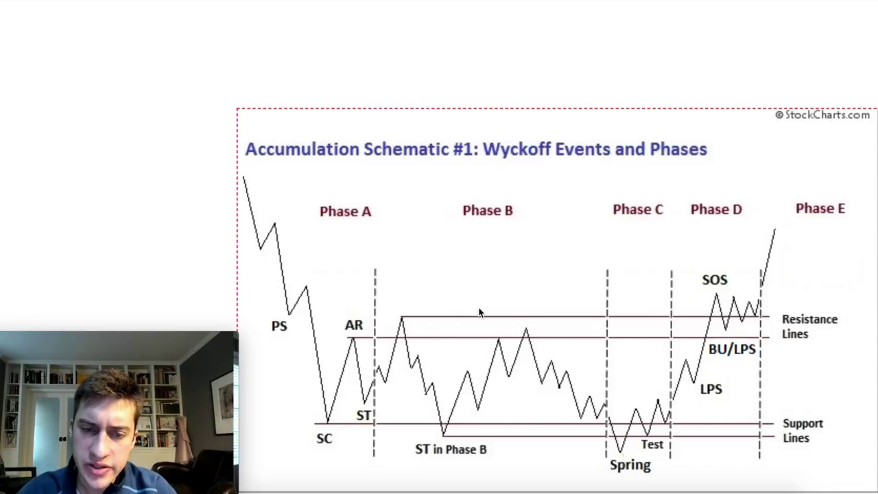
- Review the BFXLS100 and Fibonacci retracement chart slides, and bring up the Wyckoff Market Cycle slide
key("Right")
key("Right")
key("Right")
key("Right")
key("Right")
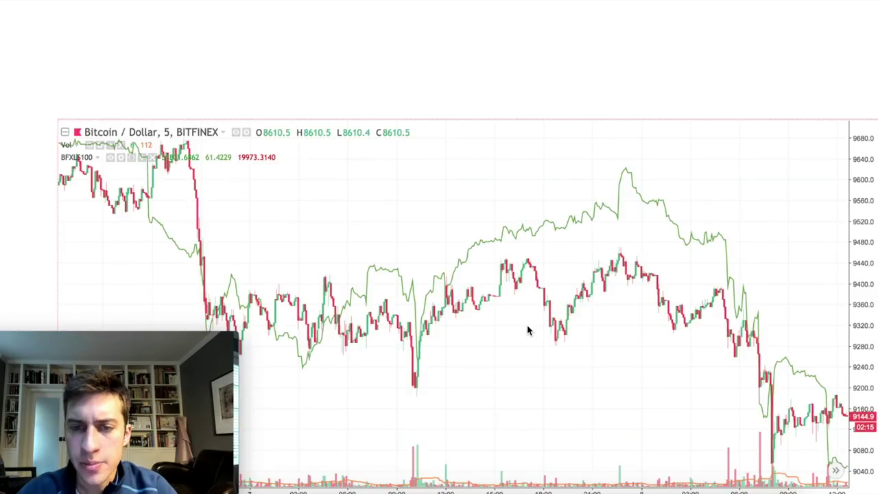
key("Right")
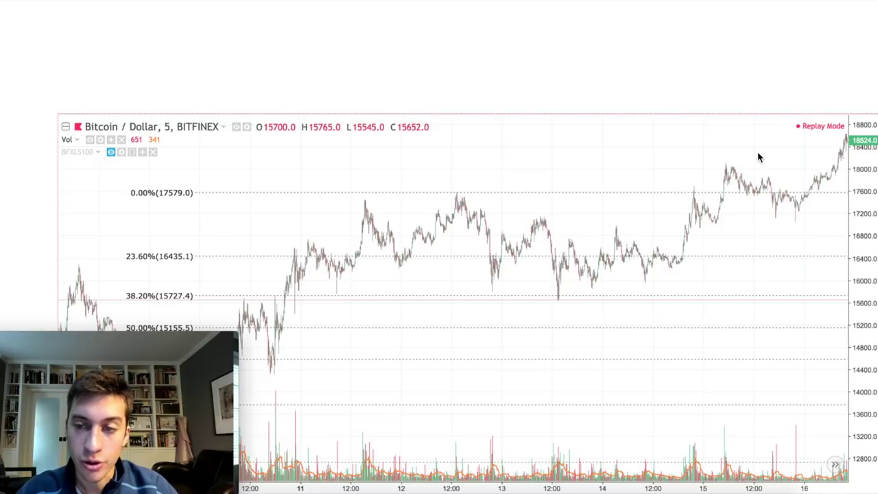
key("Right")
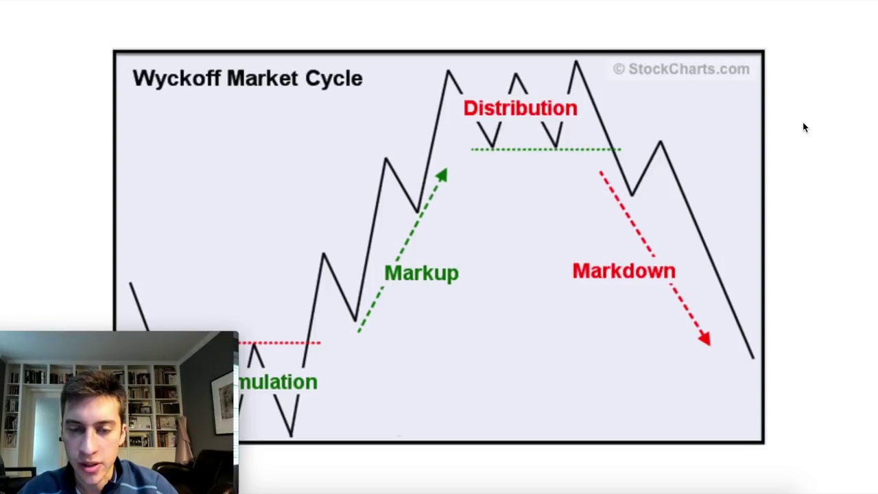
- Switch back to the TradingView BTC/USD chart and open the Gann and Fibonacci drawing tools down to Trend-Based Fib Extension
key("Right")
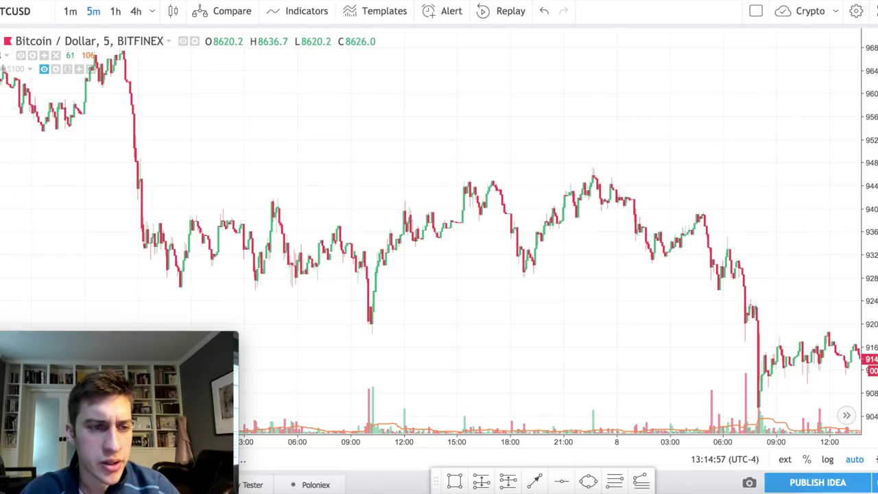
left_click(2, 116)
scroll(41, 251, "down", 1)
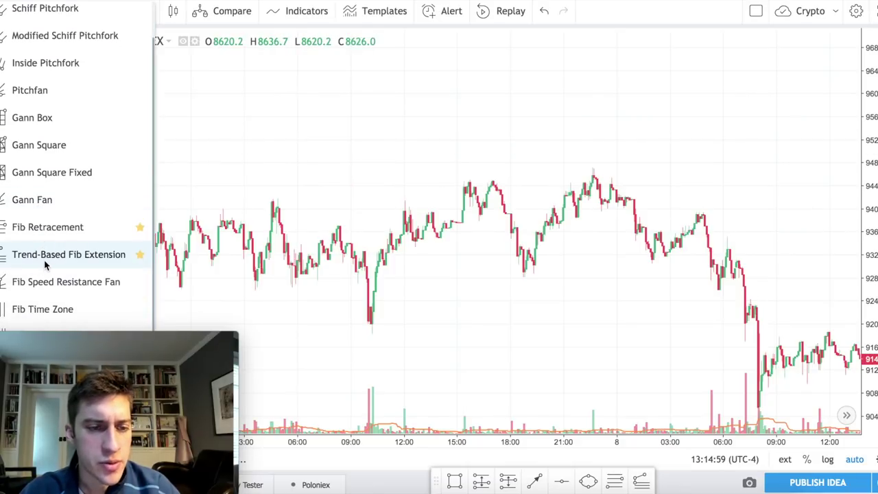